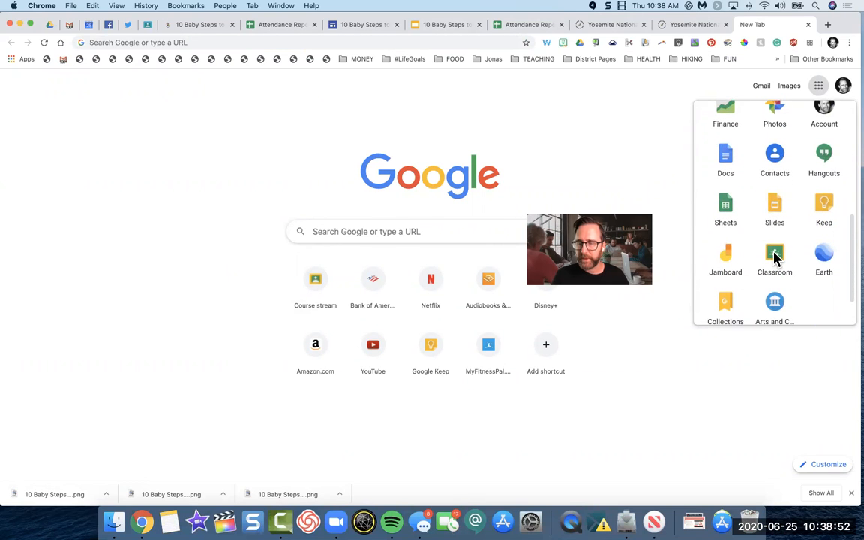
Step: Go to the Google Classroom home page at classroom.google.com/u/0/h in the new tab
left_click(351, 44)
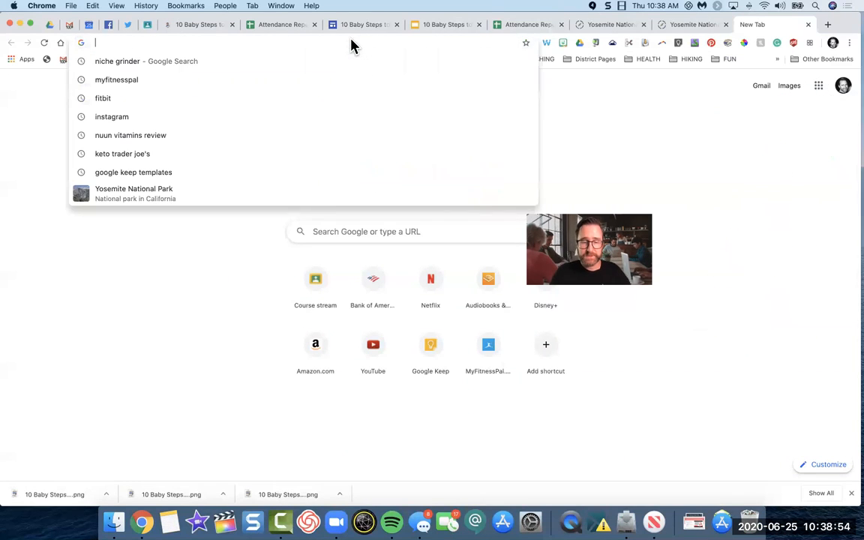
type("classroom.google.com/u/0/h")
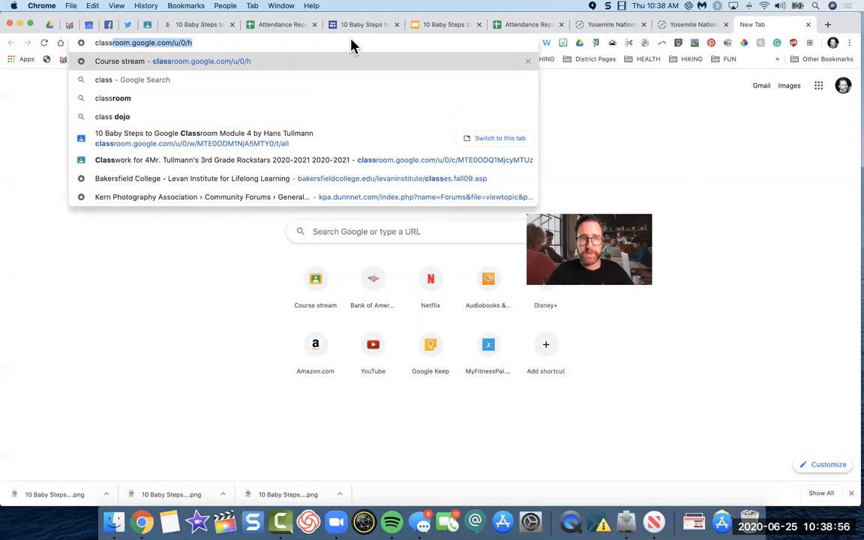
key("Return")
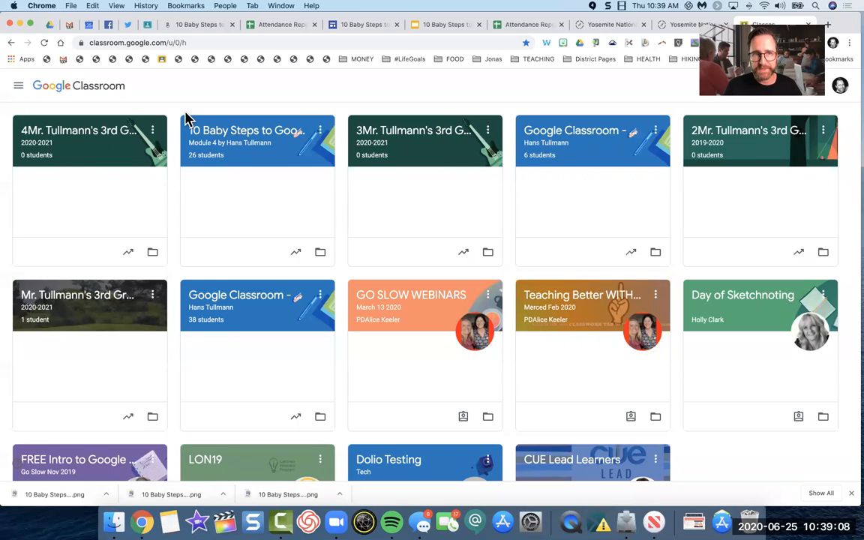
Step: Look through the full list of teaching, enrolled and archived classes in the main navigation, and close it again
left_click(18, 89)
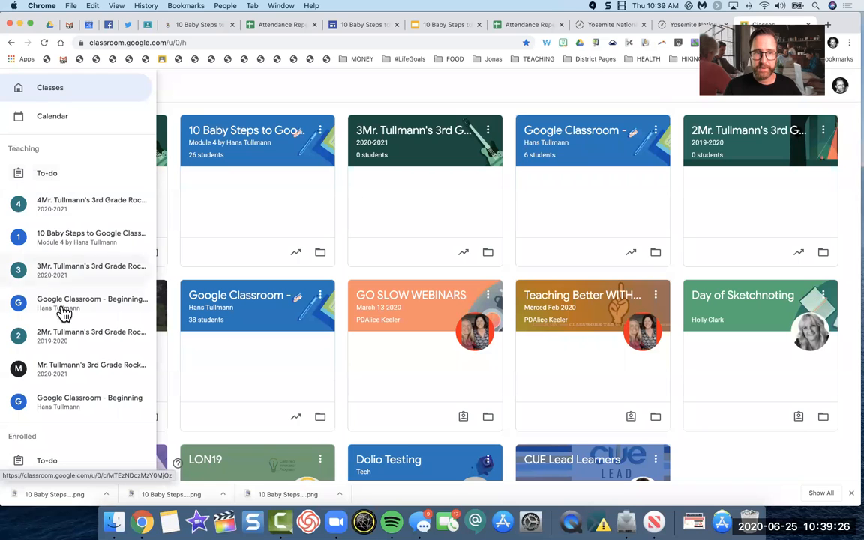
scroll(68, 405, "down", 5)
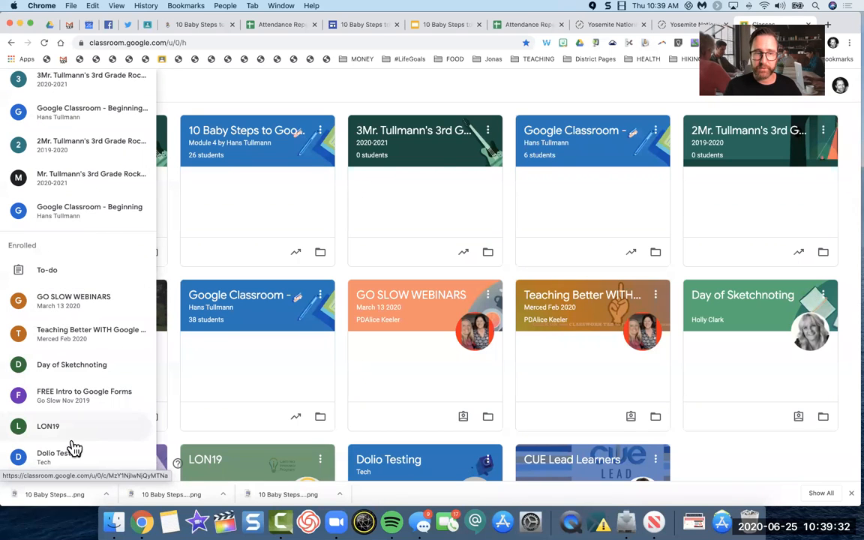
scroll(70, 440, "down", 2)
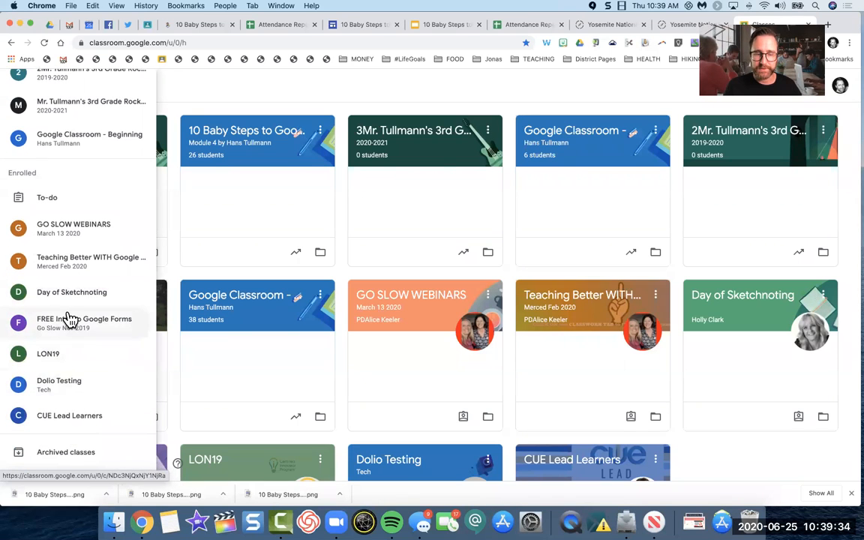
scroll(69, 319, "down", 1)
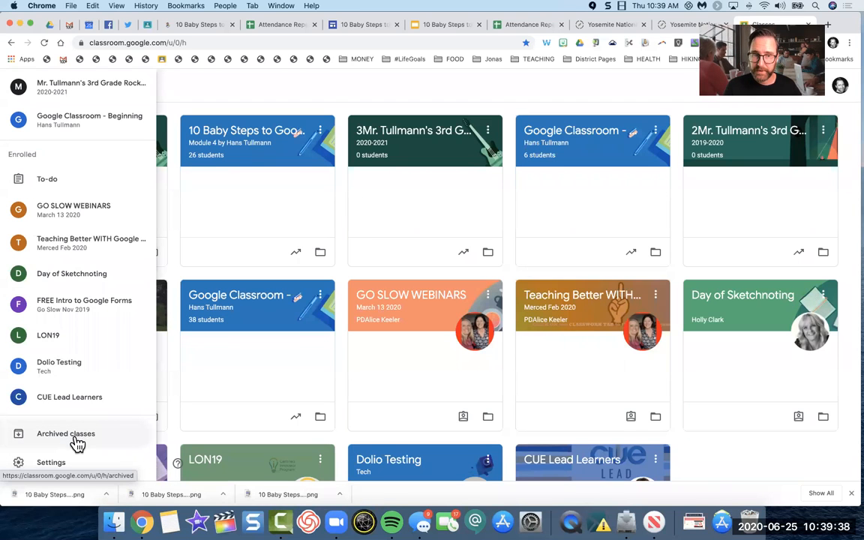
left_click(174, 274)
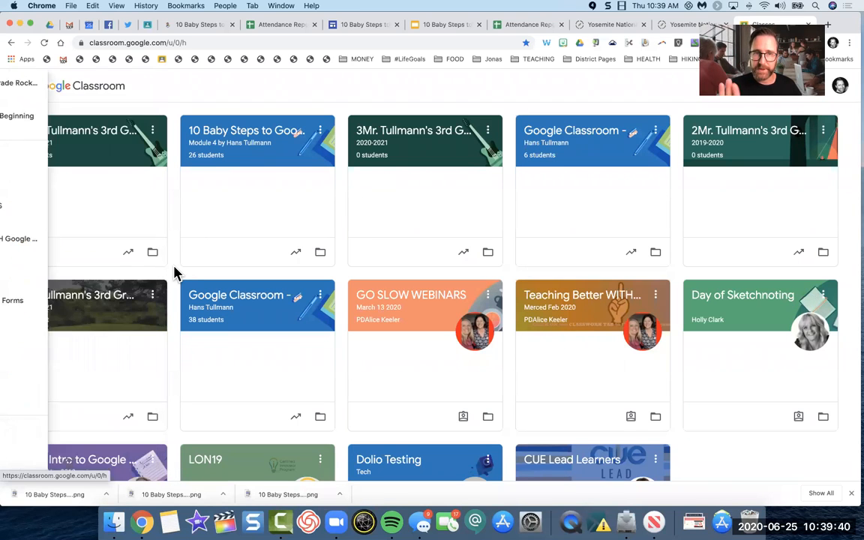
Step: Open the classwork of the 3rd Grade Rockstars 2020-2021 class whose name begins with 4, and start a new assignment
left_click(42, 137)
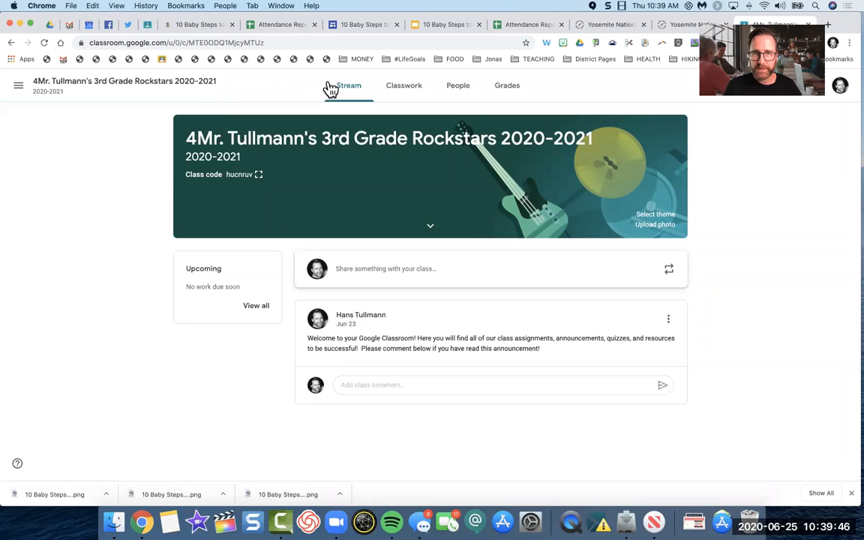
left_click(424, 90)
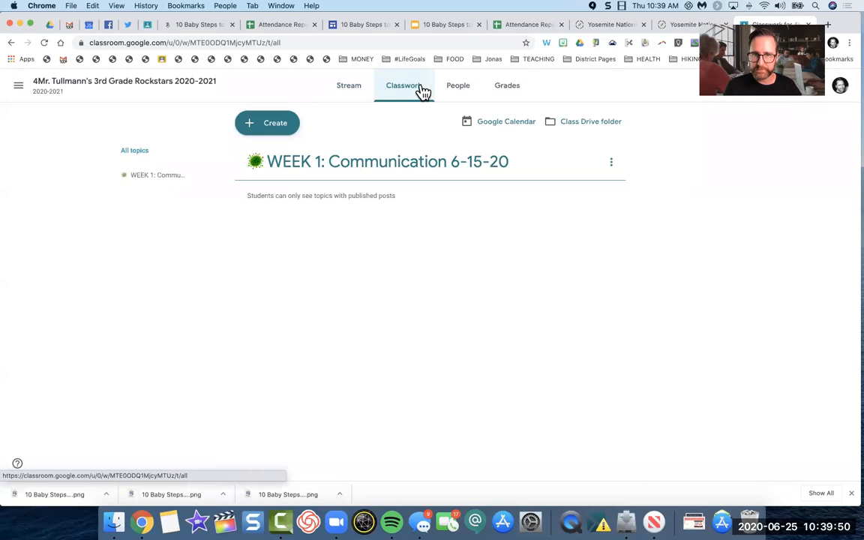
left_click(279, 131)
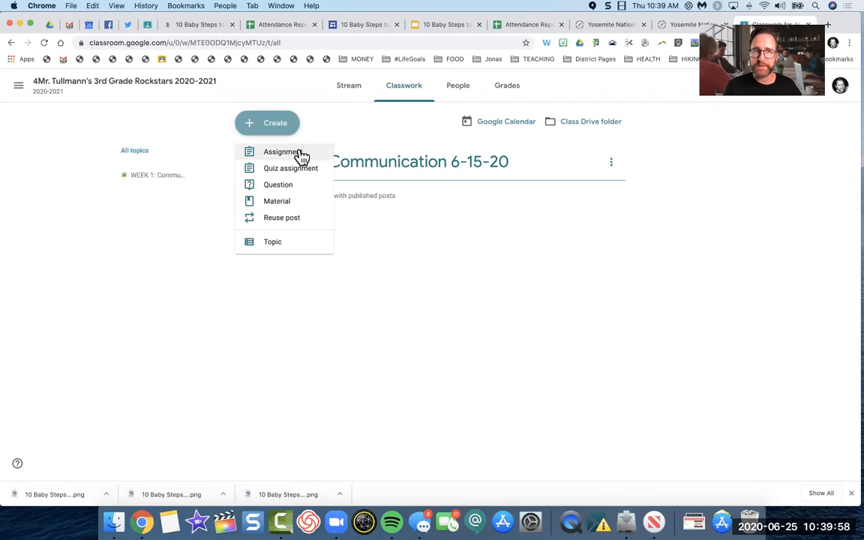
left_click(308, 155)
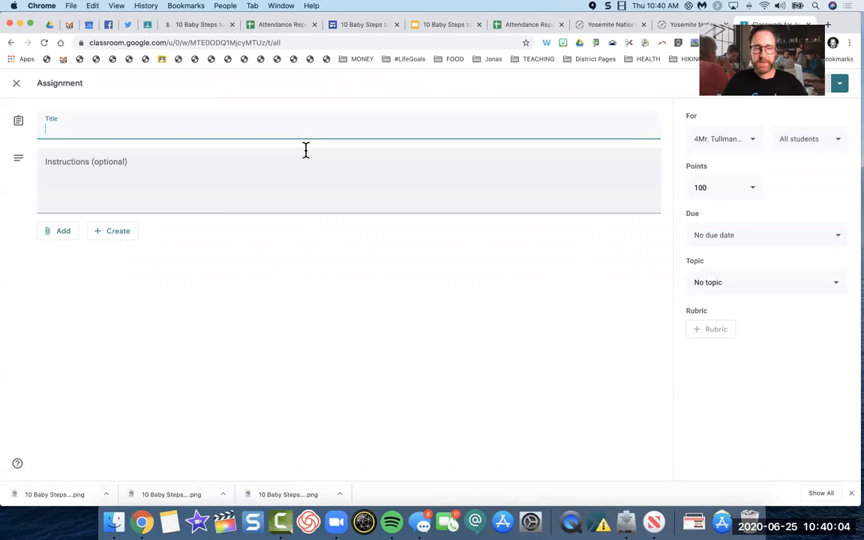
Step: Title the assignment "#001 Check in on Flipgrid!" and insert a yellow emoji between the number and the text
type("#001")
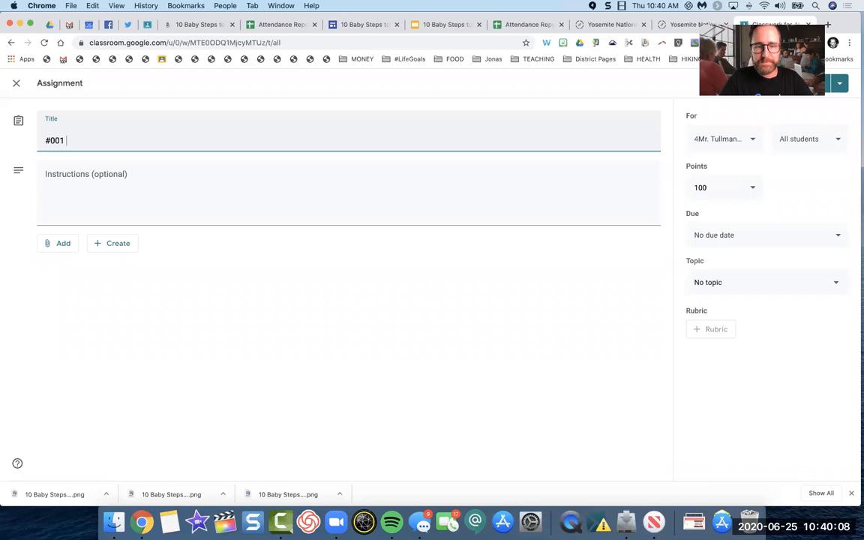
type(" Check in ")
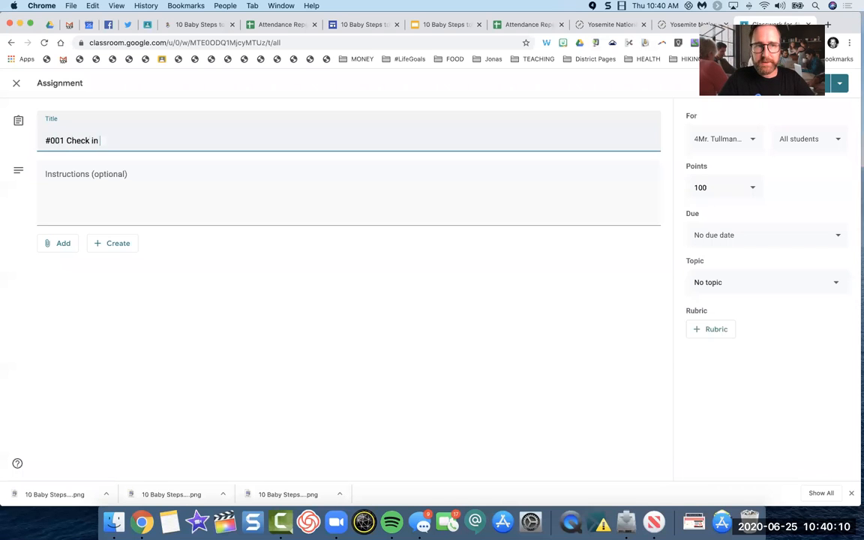
type("on Flipgrid!")
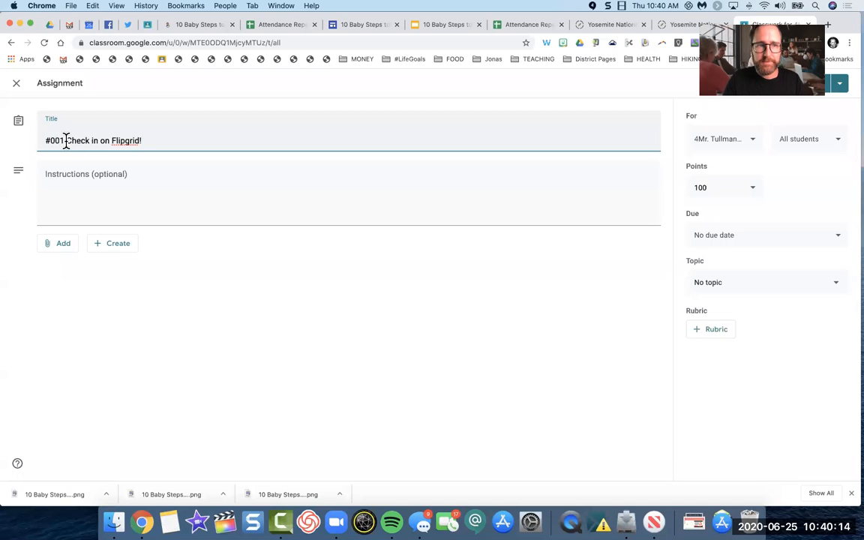
type("📣")
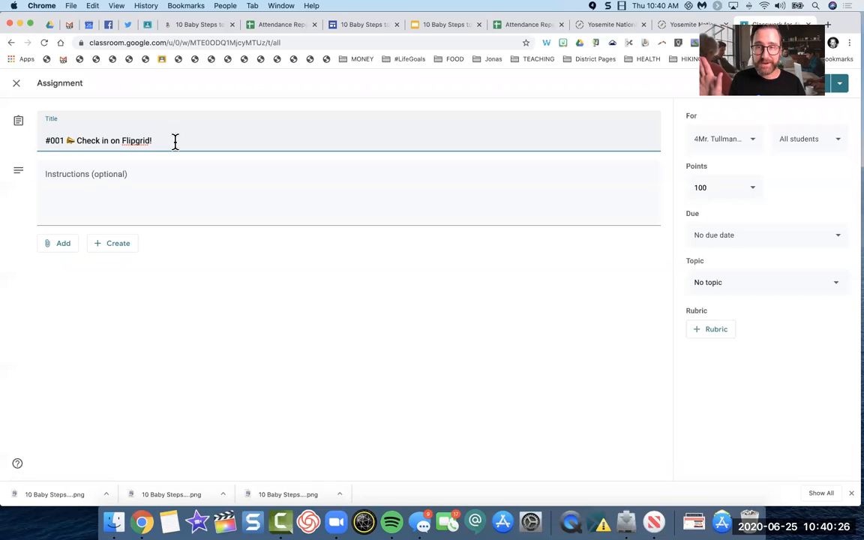
Step: Begin the assignment's instructions with the line "1. Click on the flipgrid link"
left_click(81, 177)
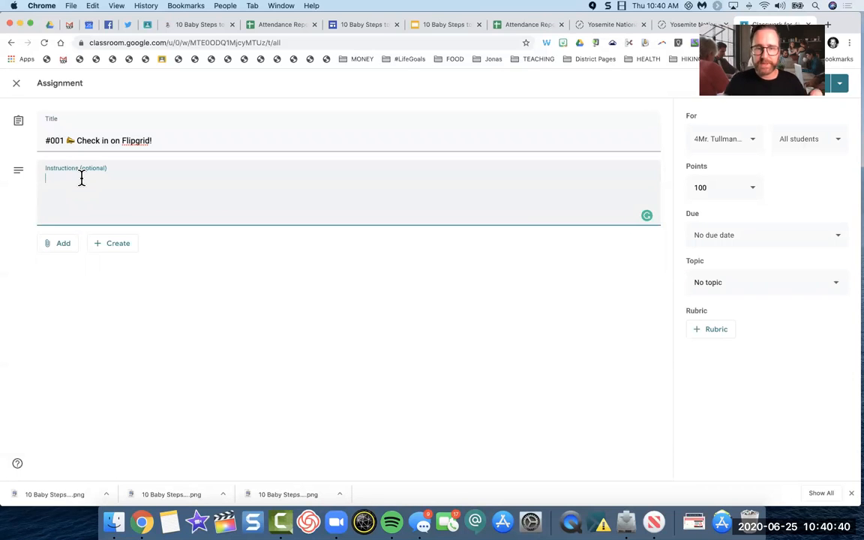
type("1.")
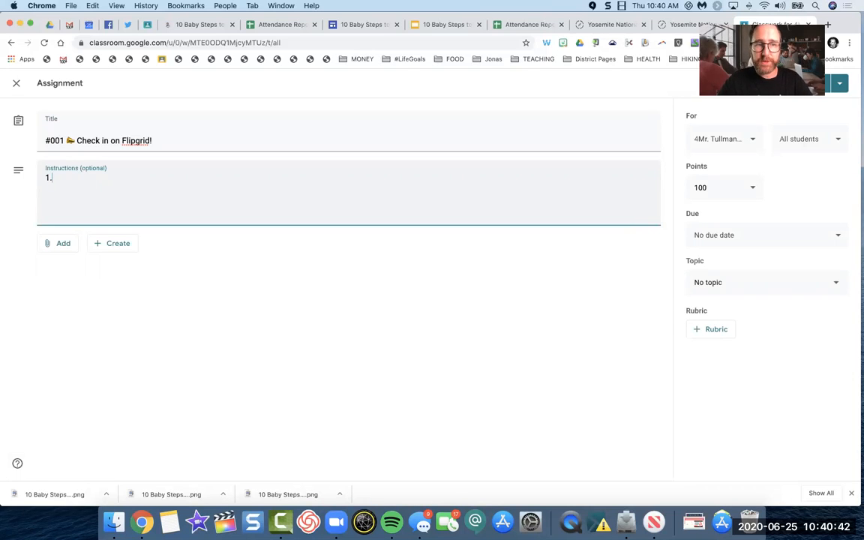
type(" Cl")
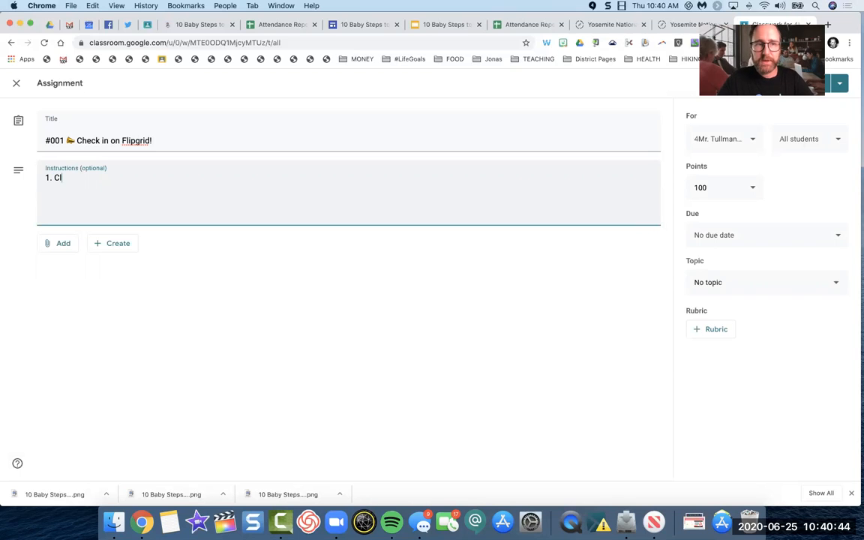
type("ick on the flipgrid link")
key("Return")
Step: Add the second instruction line, "2. Sign in with Google"
type("2. Cli")
key("BackSpace")
key("BackSpace")
key("BackSpace")
type("Sign in with Google")
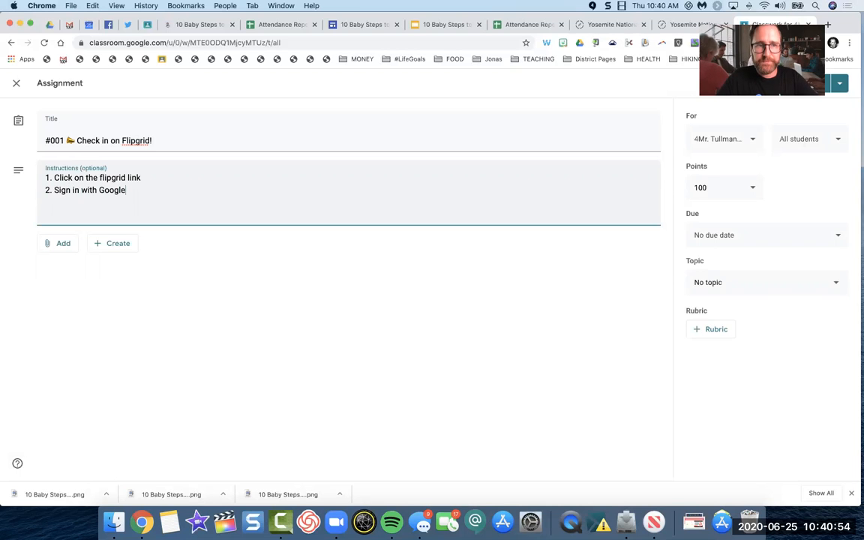
Step: Add the third instruction line, "3. Click on the green plus", followed by a green plus emoji
key("Return")
type("3. C")
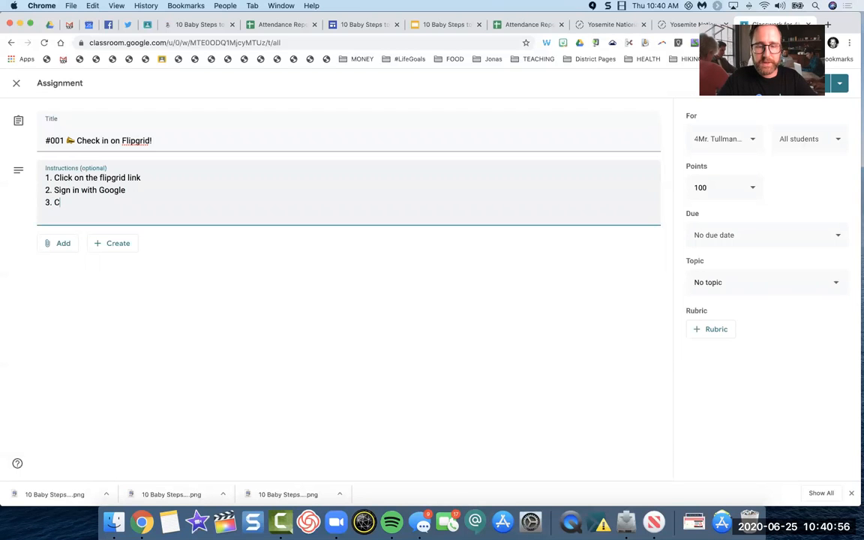
type("lick on the green pl")
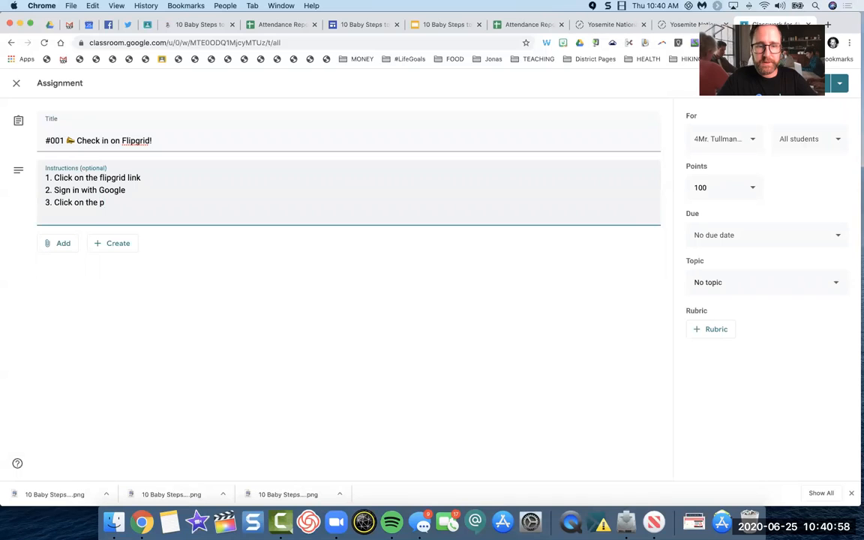
type("us")
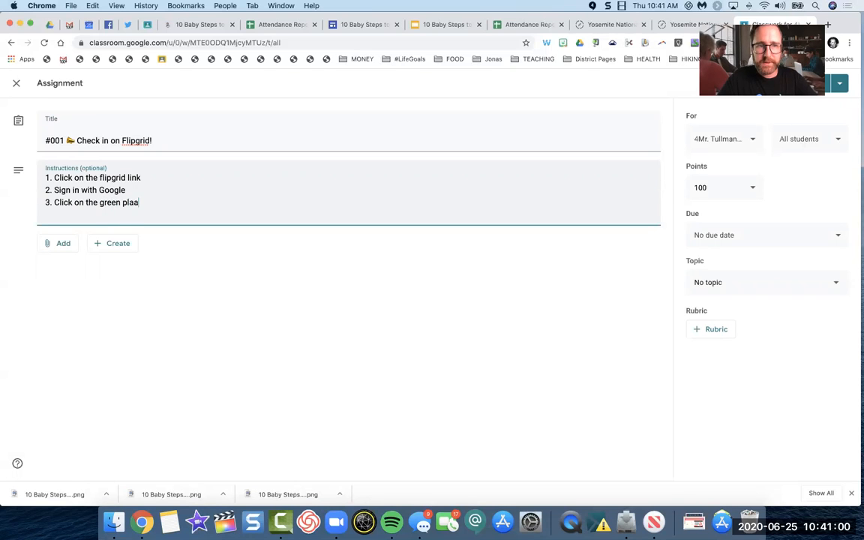
type("➕")
Step: Add the fourth instruction line, "4. Record a short video answering the prompt questions"
type("4. ")
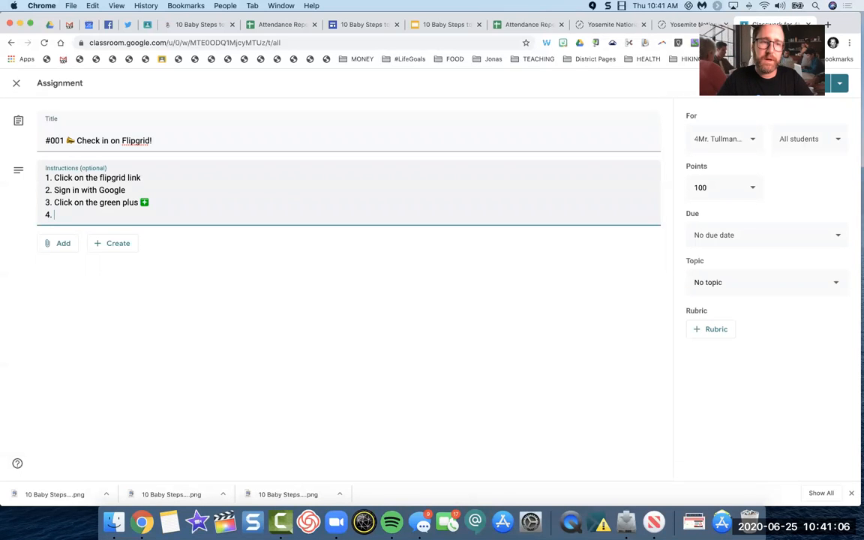
type("Record a ")
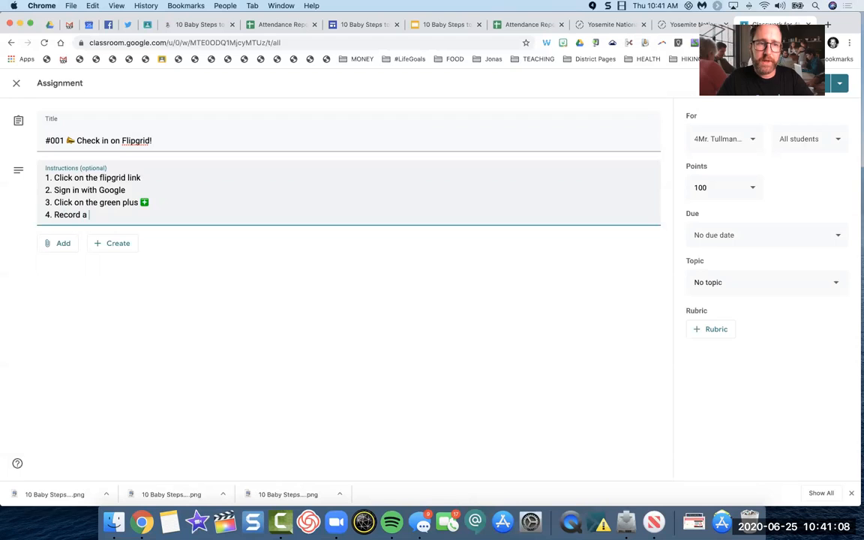
type("short vide")
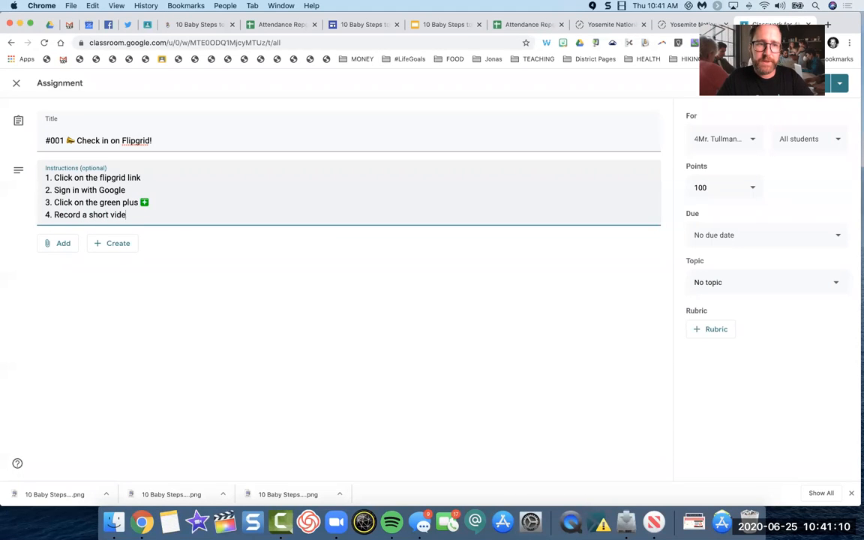
type("o answering ")
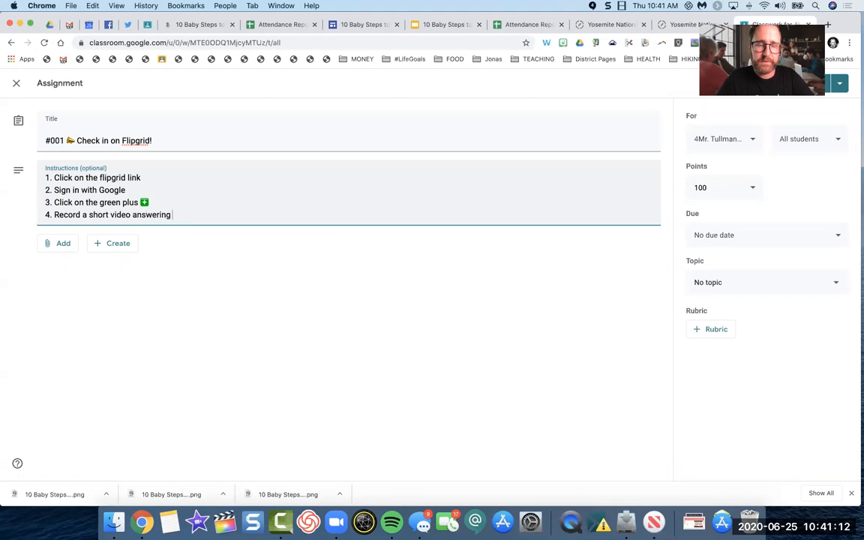
type("the prompo")
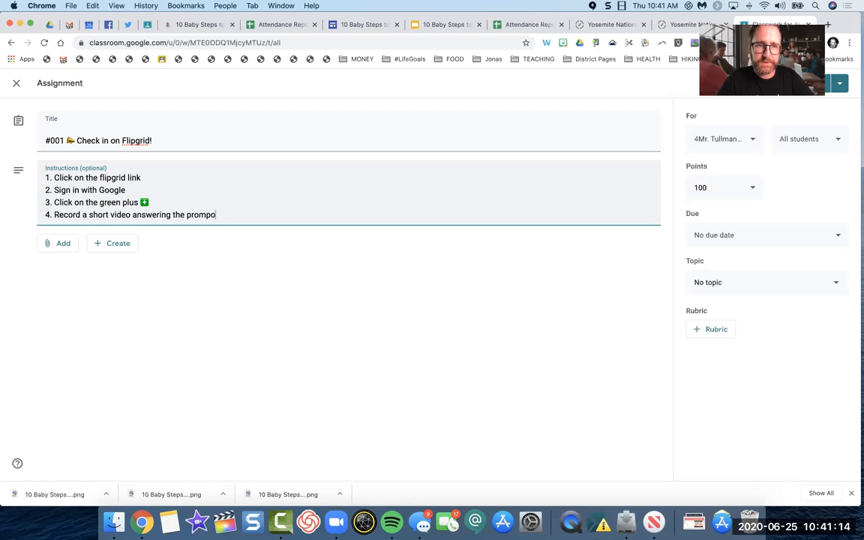
key("BackSpace")
type("t questions")
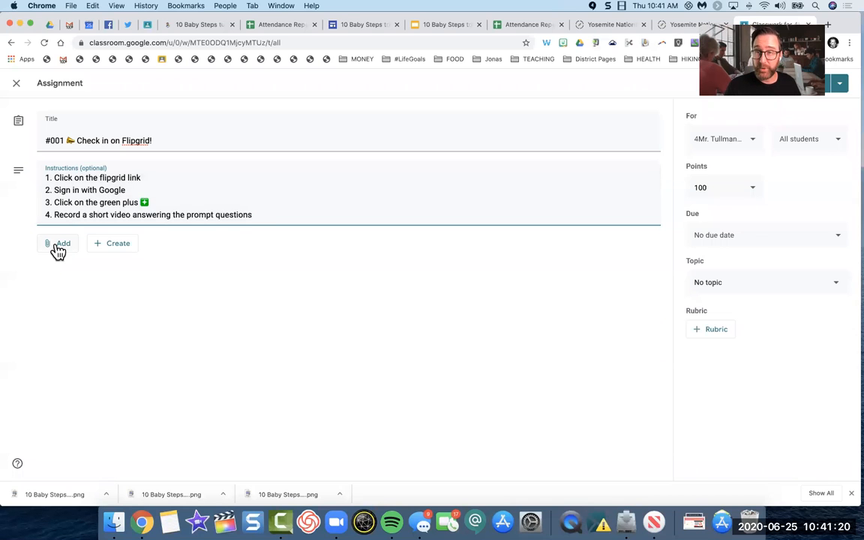
Step: Review the attachment sources and the types of new files available for the assignment without adding anything
left_click(58, 252)
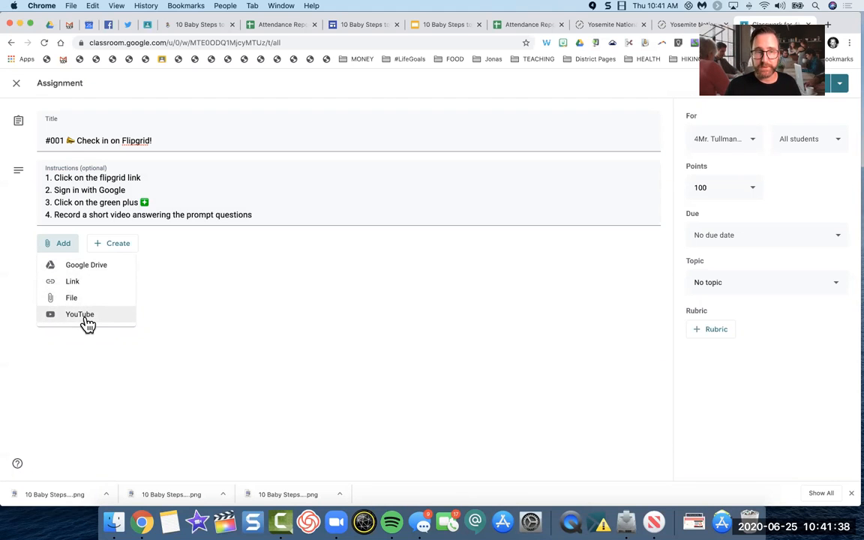
left_click(115, 248)
left_click(115, 247)
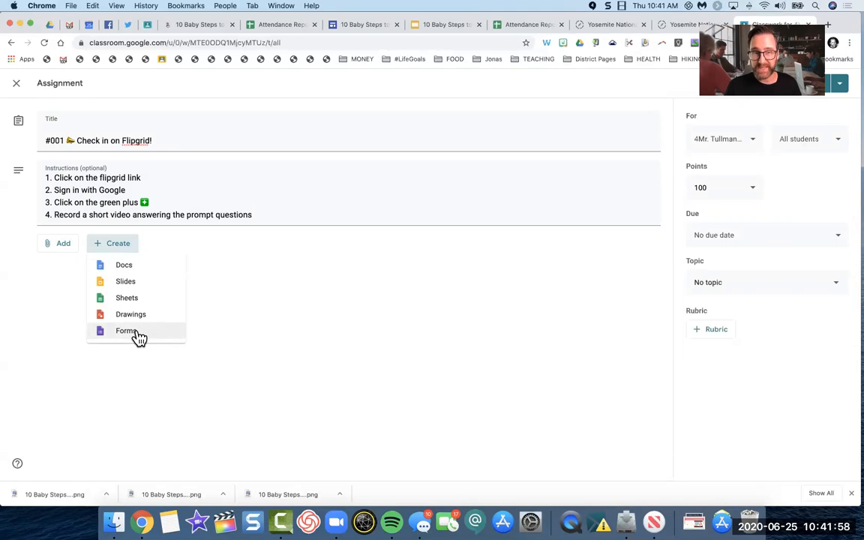
left_click(240, 270)
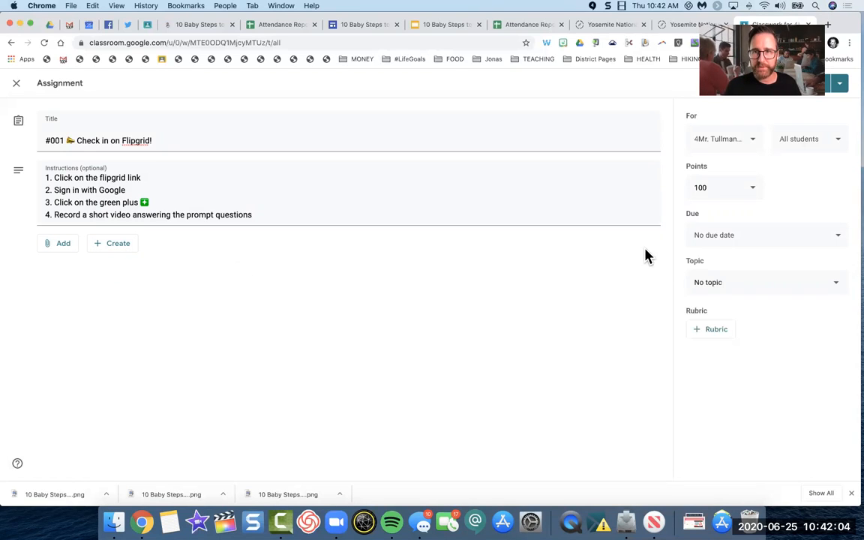
Step: Review which classes and which students the assignment can be given to
left_click(752, 141)
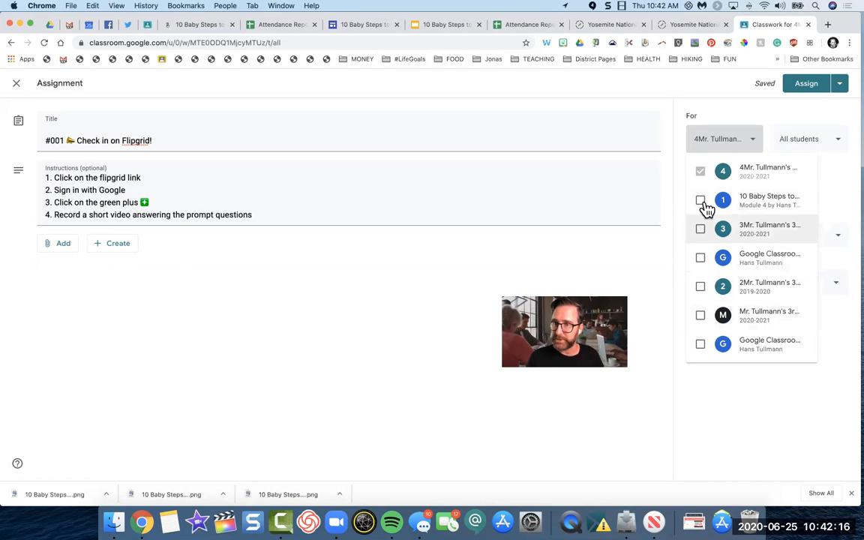
left_click(736, 144)
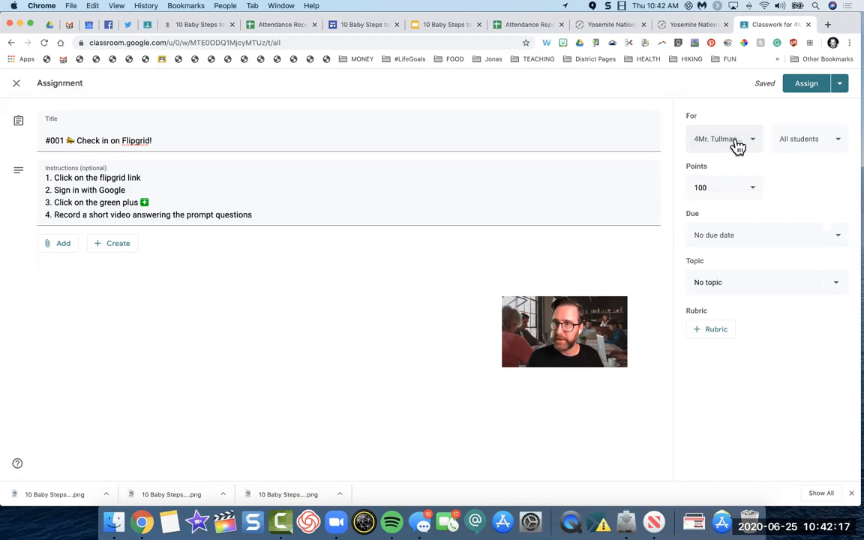
left_click(809, 142)
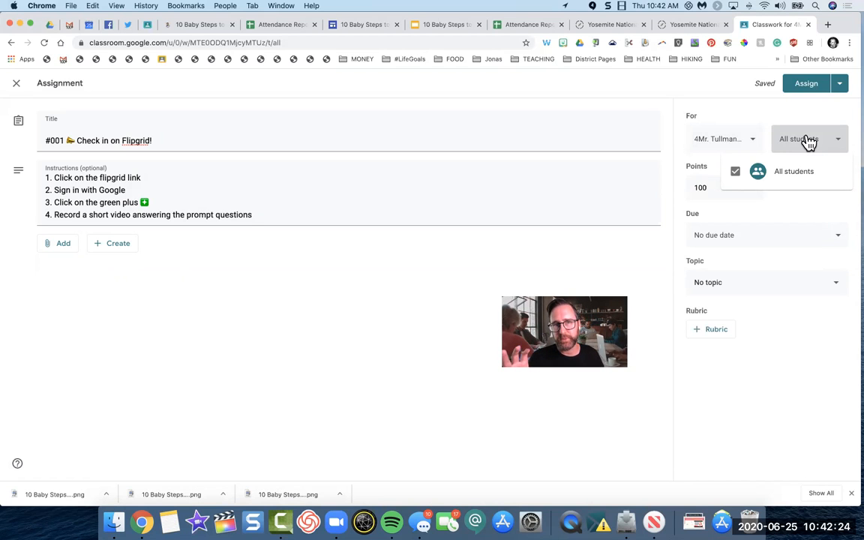
Step: Close the student selection and set the assignment's points to Ungraded
left_click(804, 132)
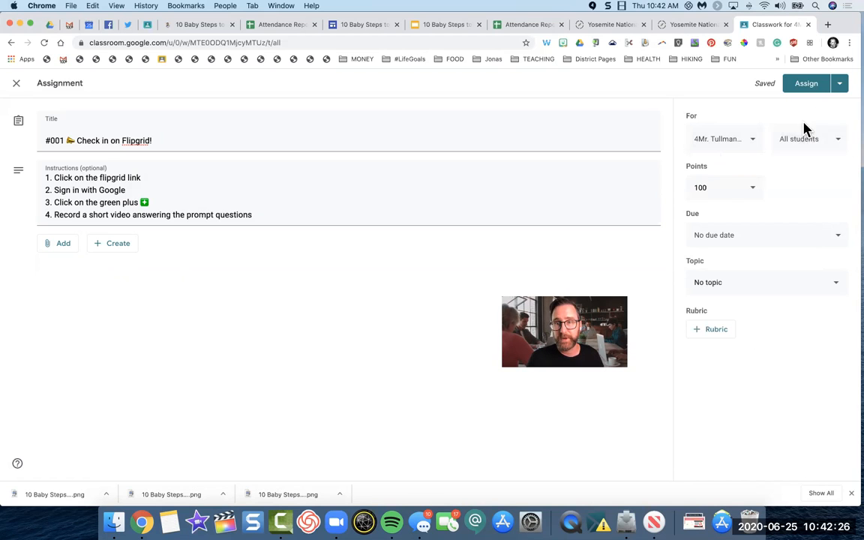
left_click(756, 191)
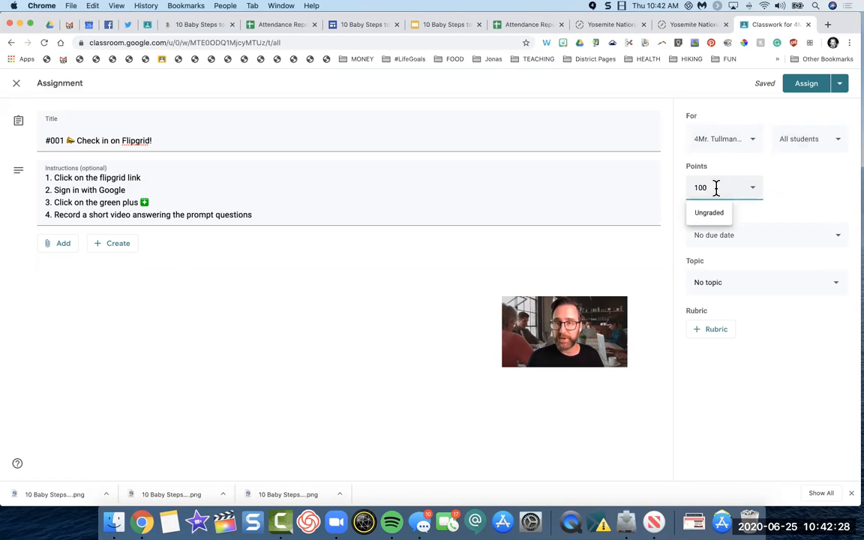
key("BackSpace")
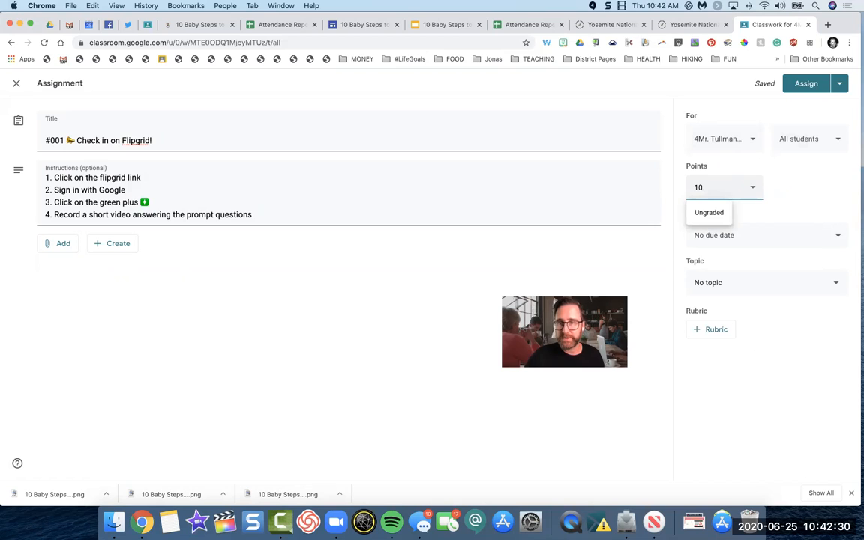
left_click(710, 213)
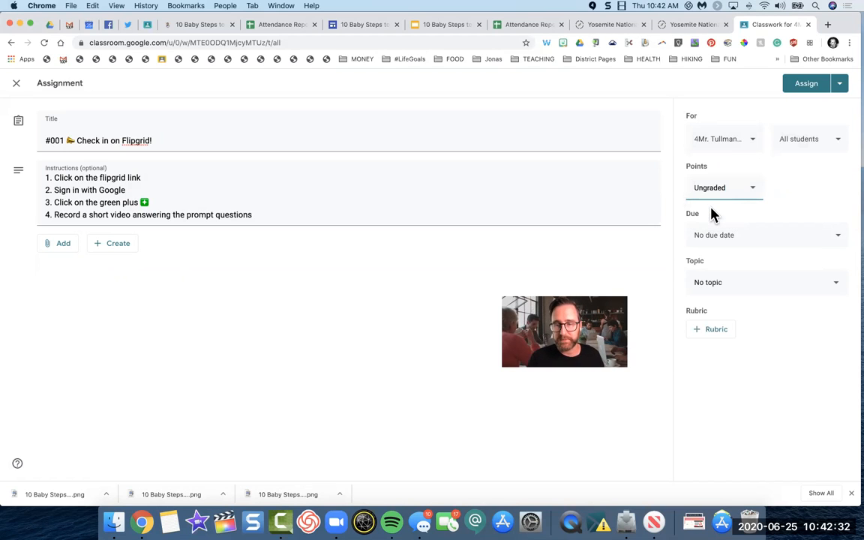
Step: Check the due date options without setting one, and file the assignment under the topic "WEEK 1: Communication 6-15-20"
left_click(733, 233)
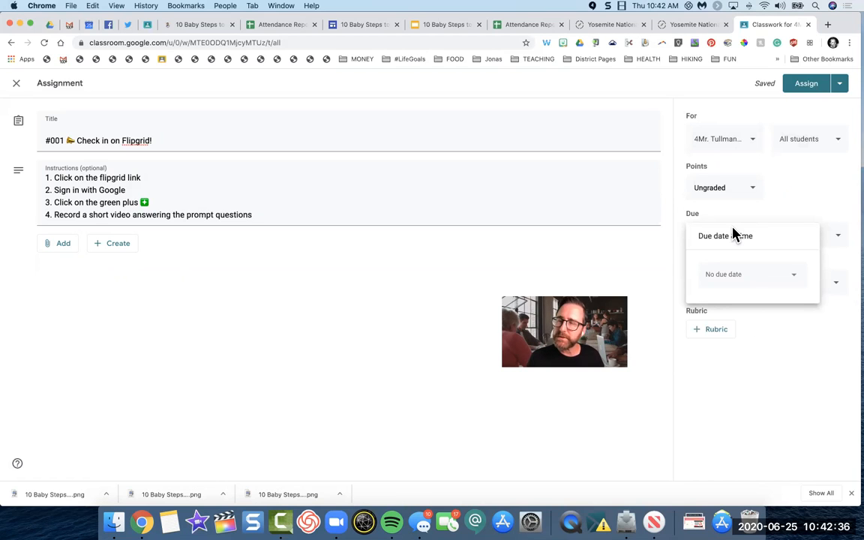
left_click(759, 225)
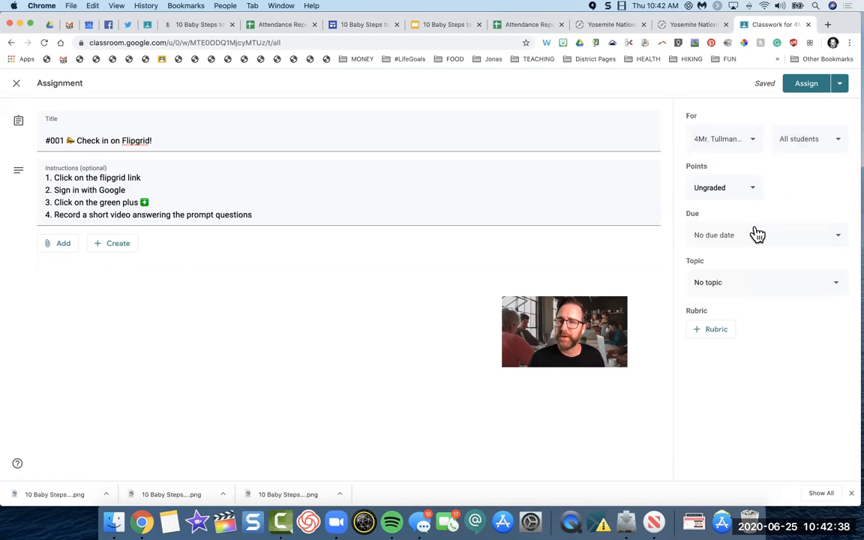
left_click(747, 283)
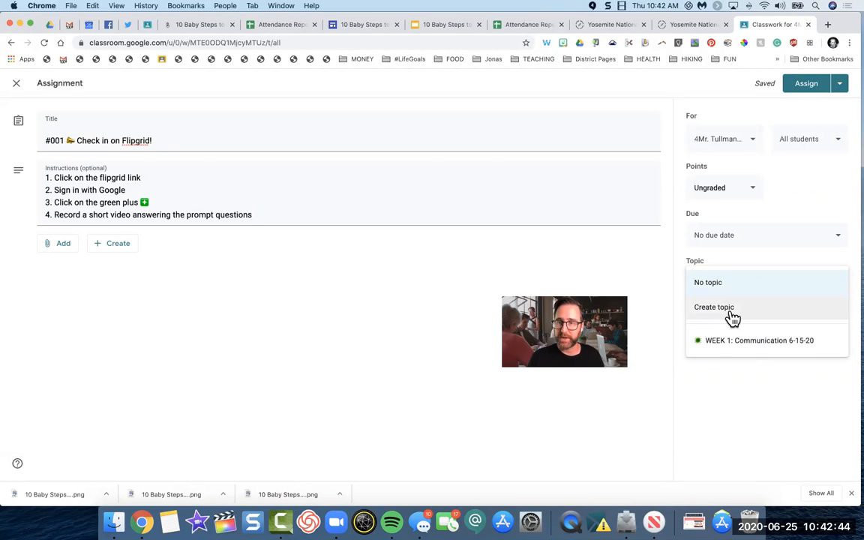
left_click(739, 347)
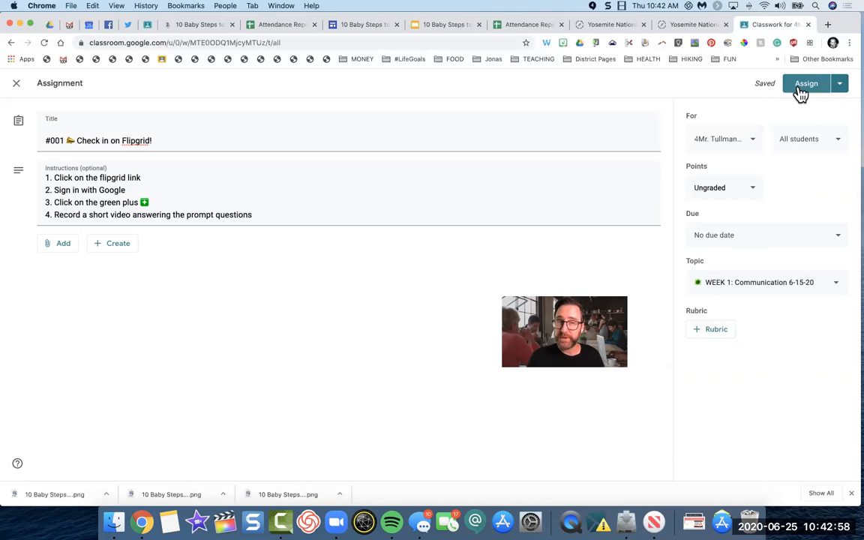
Step: Save the assignment as a draft instead of assigning it immediately
left_click(844, 90)
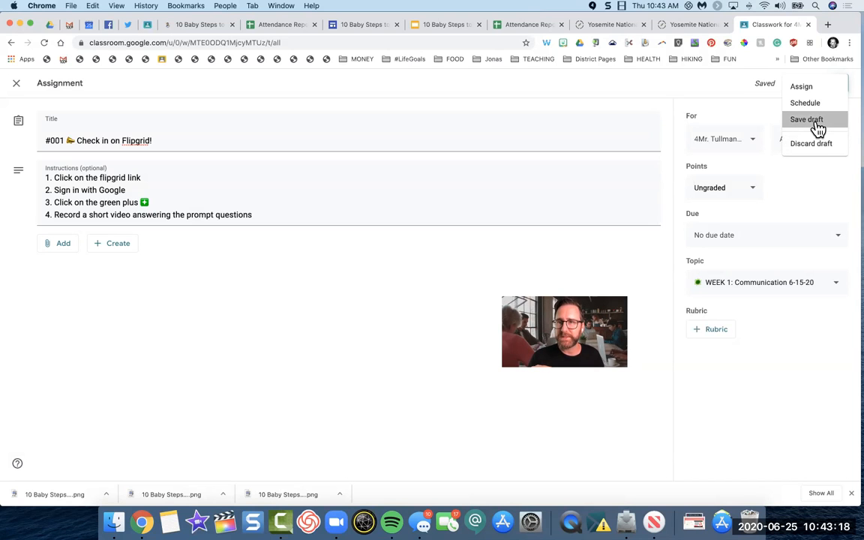
left_click(817, 122)
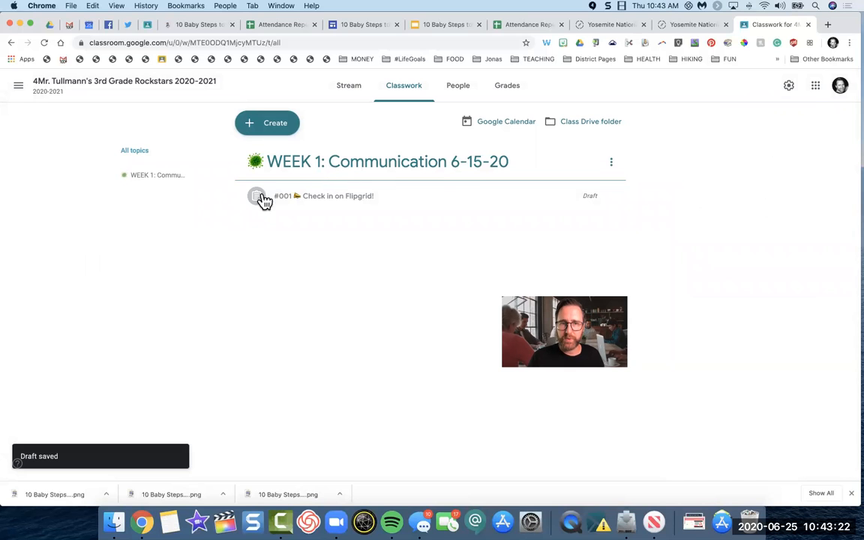
Step: Reopen the draft "#001 Check in on Flipgrid!" for editing and assign it to the students
left_click(324, 199)
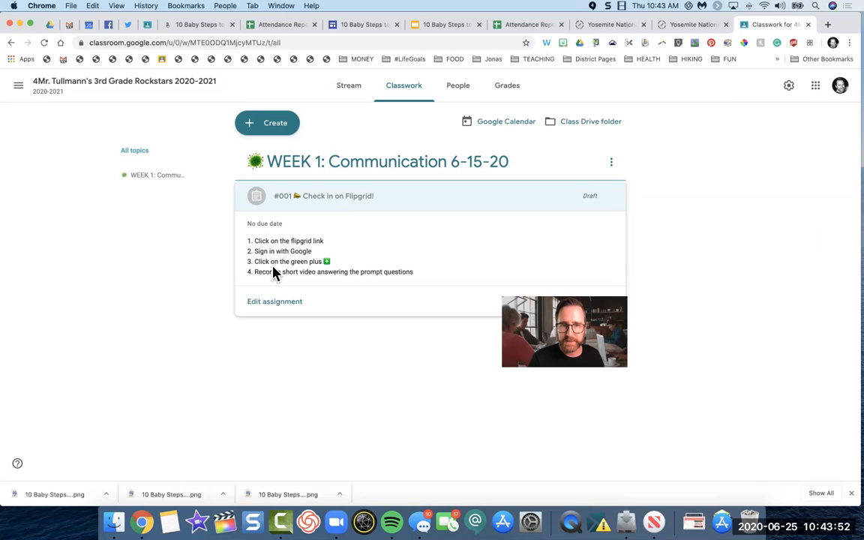
left_click(276, 304)
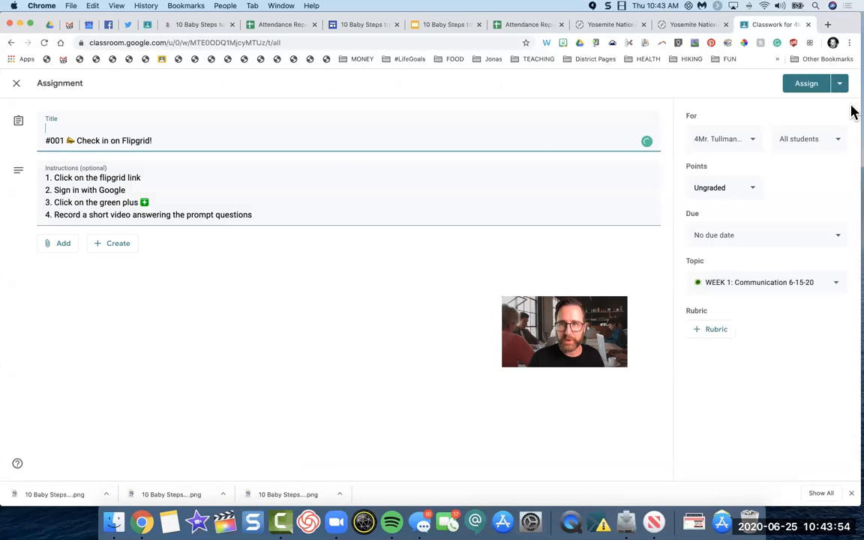
left_click(807, 84)
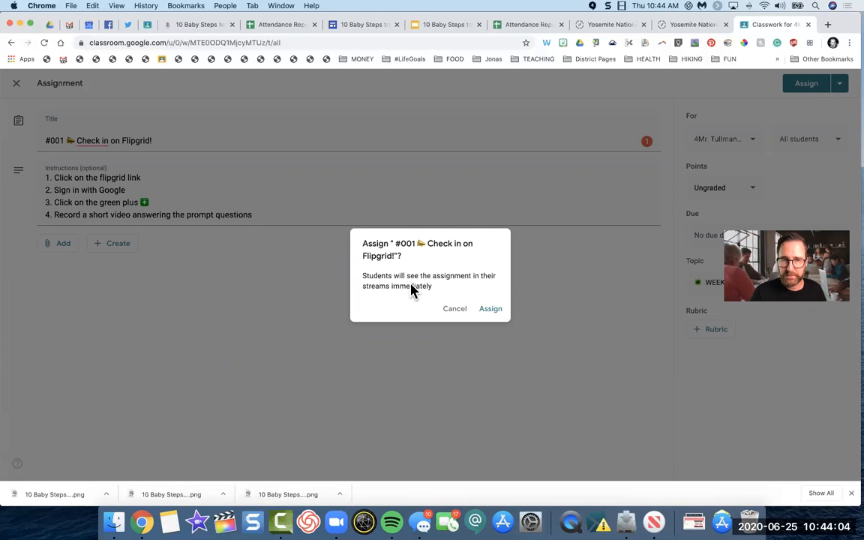
left_click(491, 312)
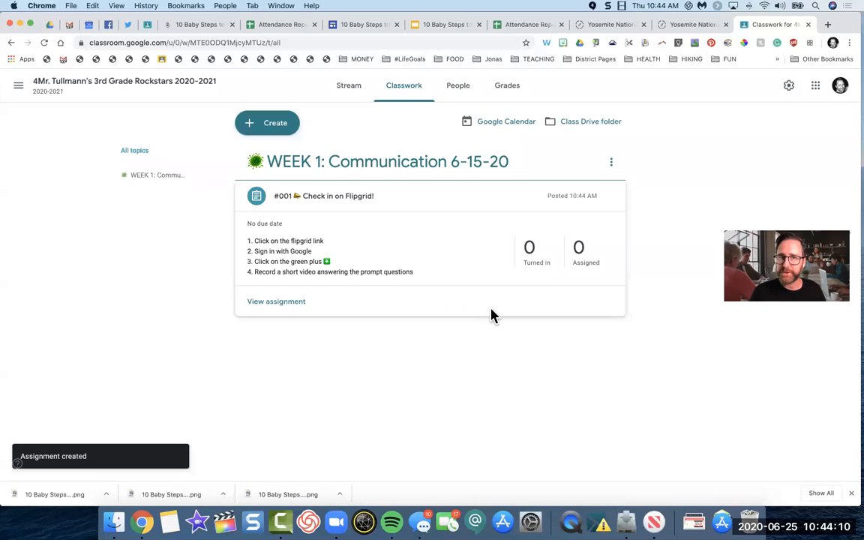
Step: Collapse the posted assignment's details, check the class Stream for it, and return to Classwork
left_click(290, 198)
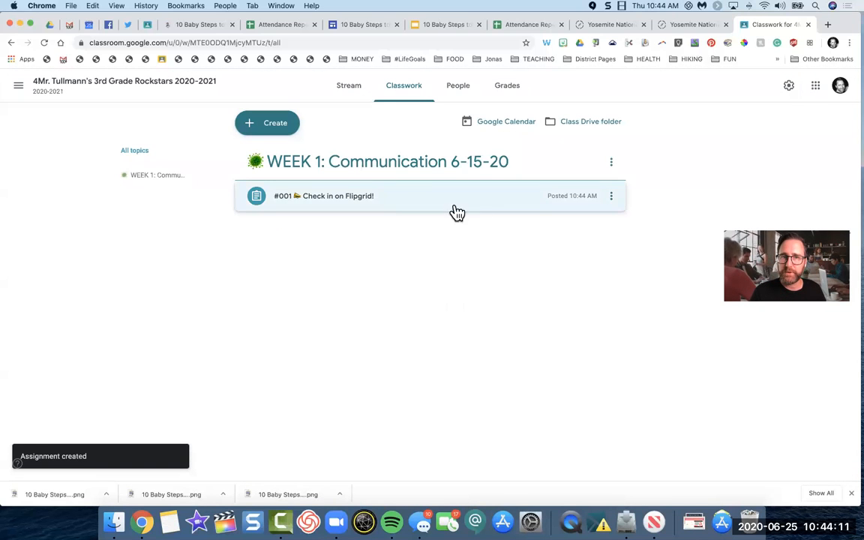
left_click(347, 95)
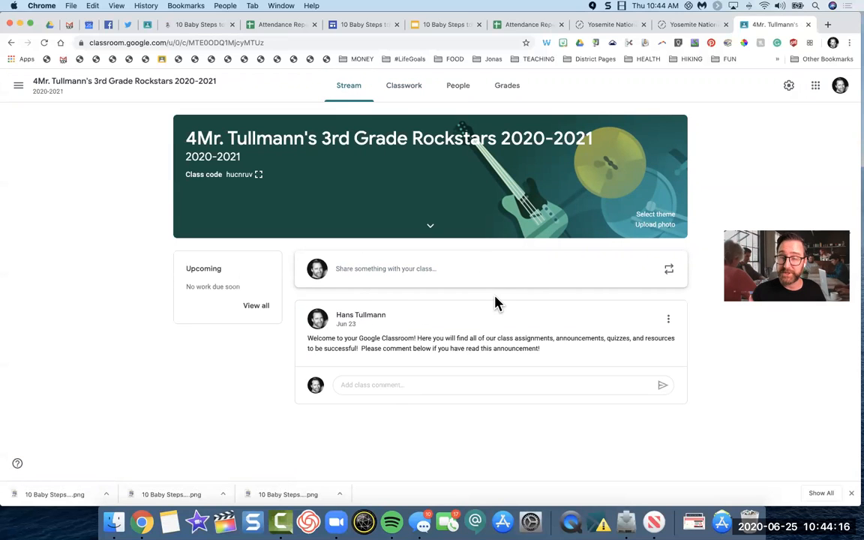
left_click(402, 92)
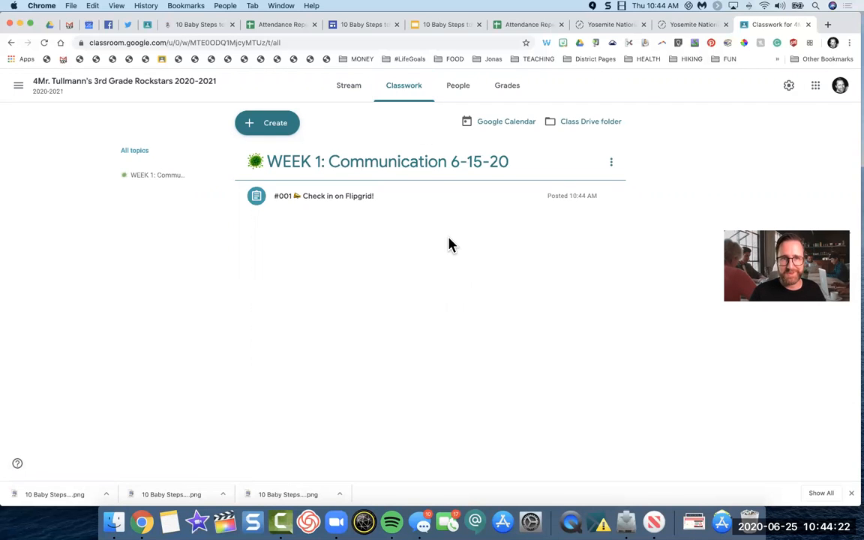
Step: Switch to the slide presentation and start the 3 Minute Timer video on the assignment creation slide
key("ctrl+Left")
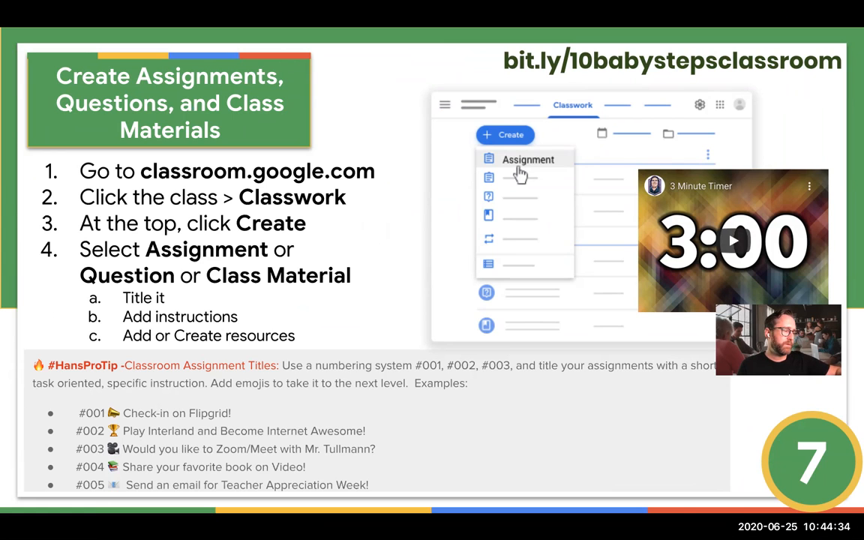
left_click(735, 244)
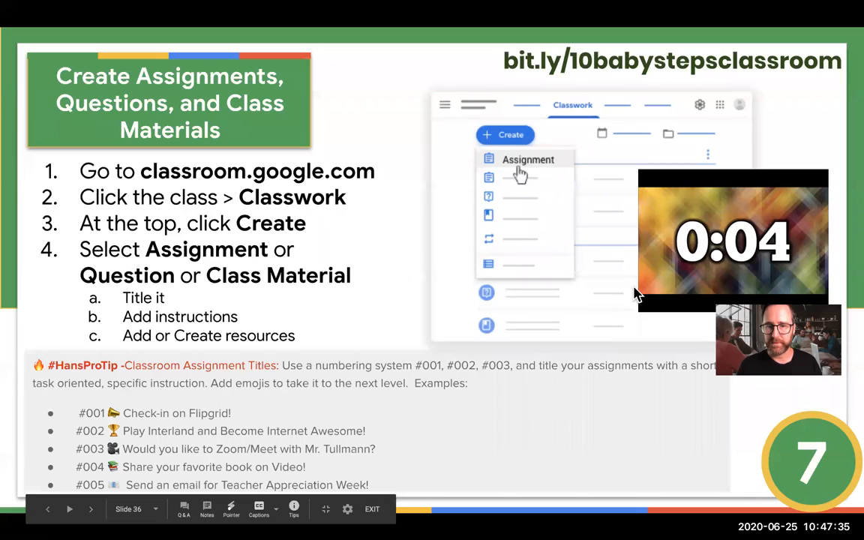
Step: Switch to Spotify, where the COVID-19 Music playlist is open
key("ctrl+Left")
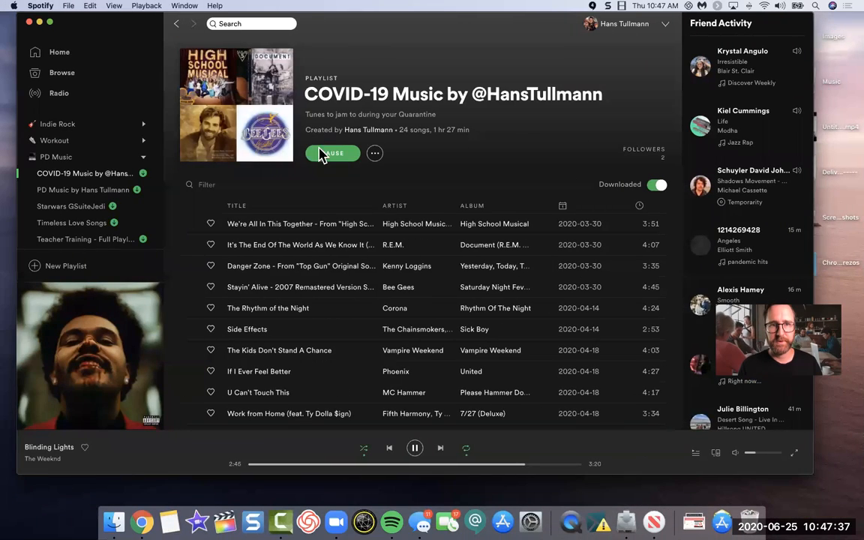